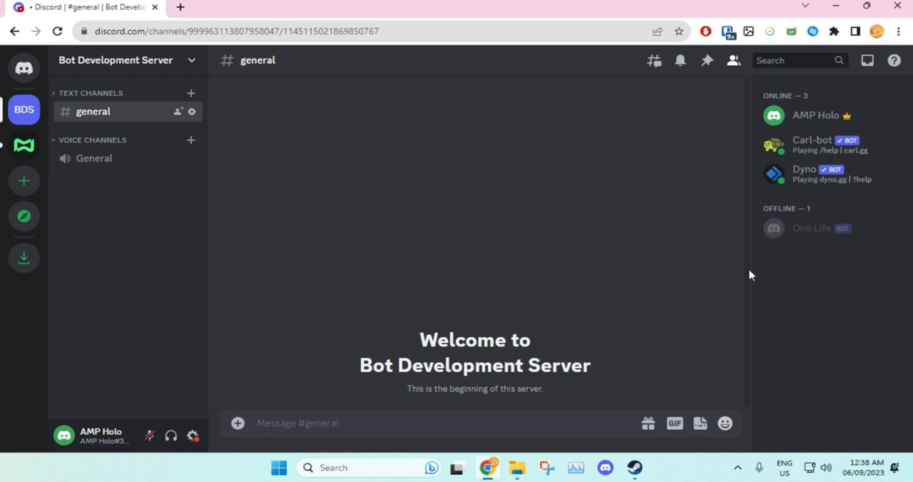
- Ban the offline One Life bot from the server through the member list and confirm the ban
{"action": "right_click", "coordinate": [882, 242]}
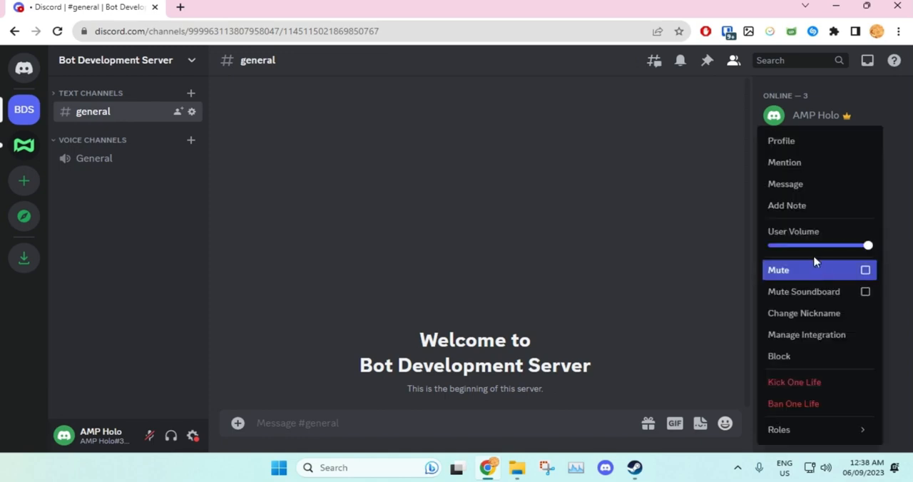
{"action": "left_click", "coordinate": [820, 404]}
{"action": "scroll", "coordinate": [574, 376], "scroll_direction": "down", "scroll_amount": 3}
{"action": "left_click", "coordinate": [577, 408]}
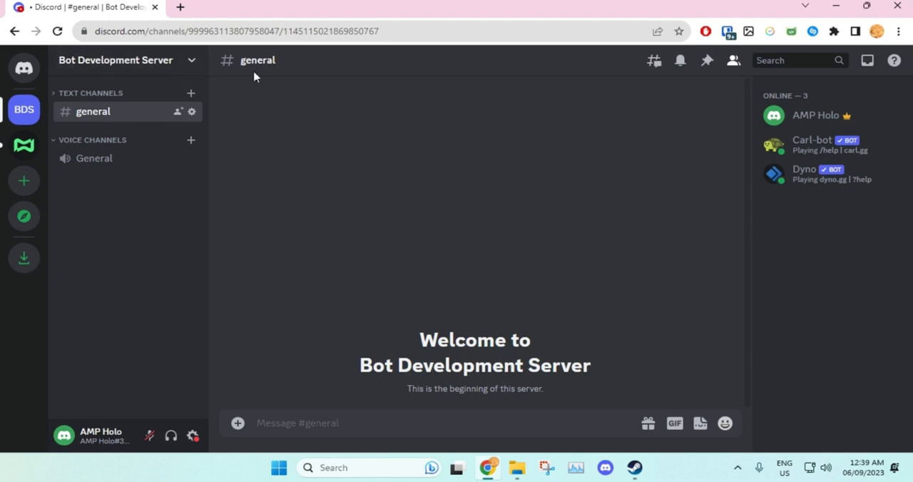
- Revoke the ban on One Life in the server's ban list and return to the general channel
{"action": "left_click", "coordinate": [196, 65]}
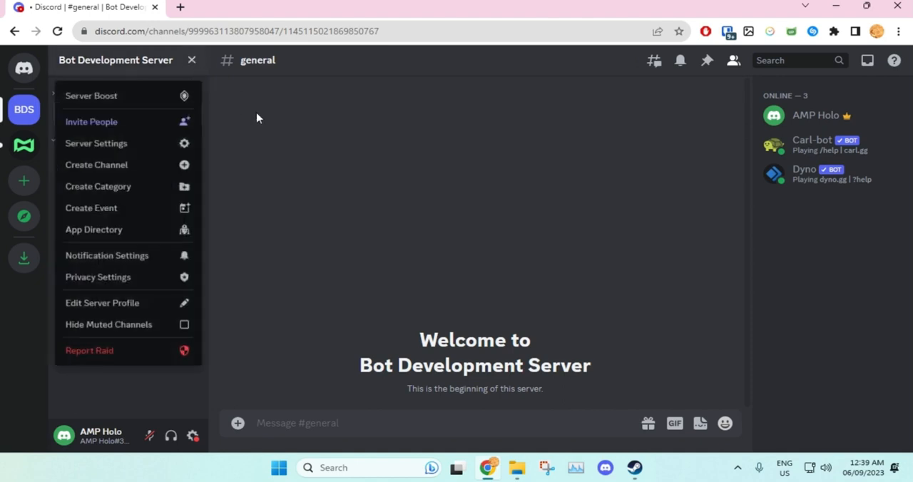
{"action": "left_click", "coordinate": [148, 149]}
{"action": "scroll", "coordinate": [230, 169], "scroll_direction": "down", "scroll_amount": 3}
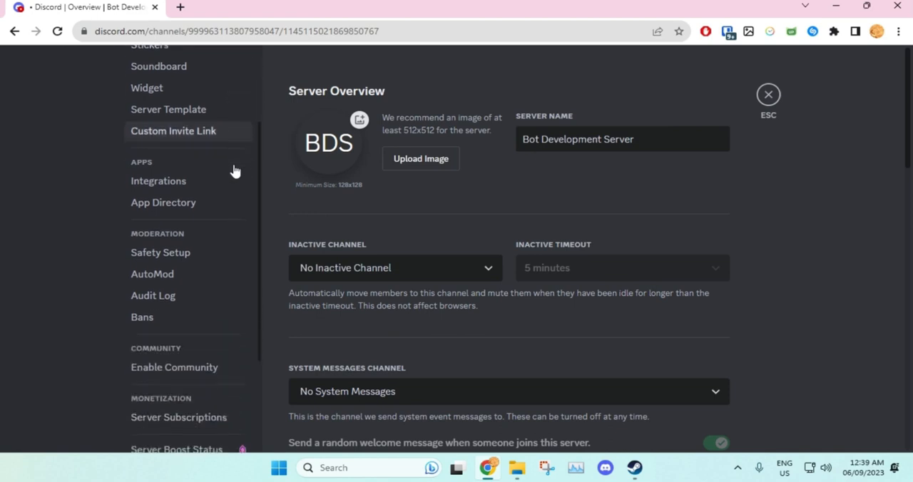
{"action": "left_click", "coordinate": [184, 321]}
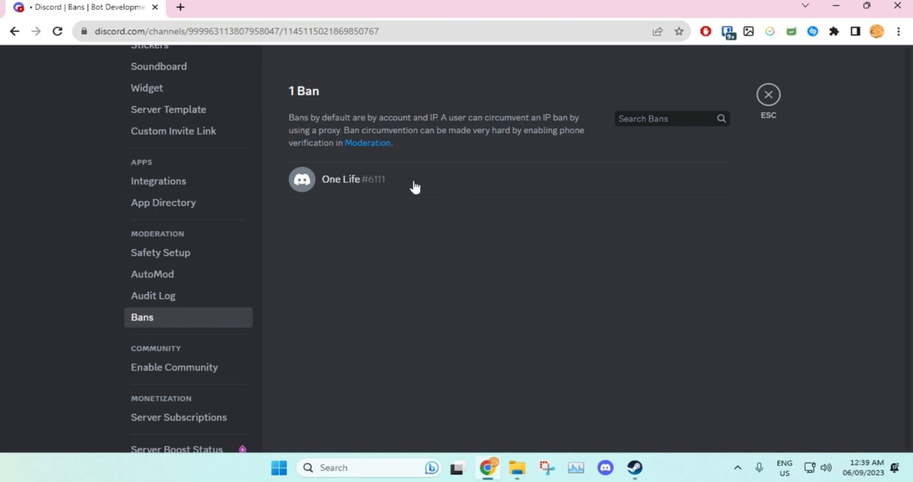
{"action": "left_click", "coordinate": [443, 184]}
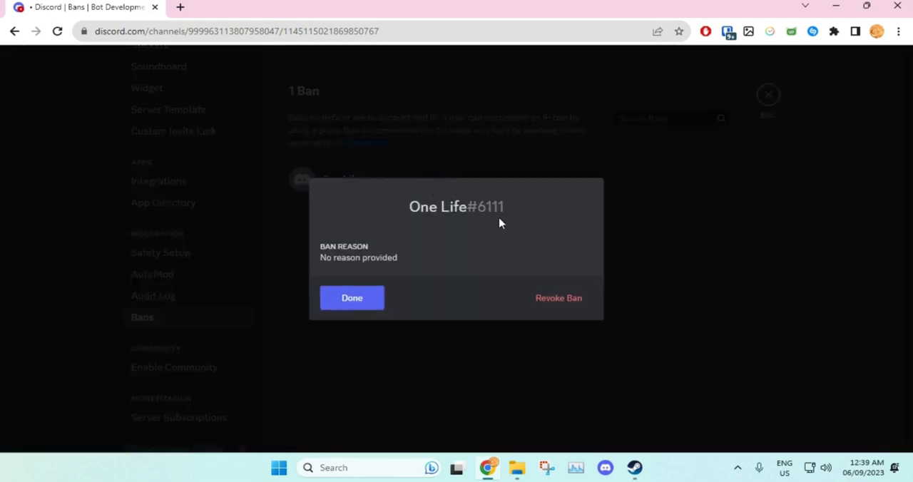
{"action": "left_click", "coordinate": [554, 302]}
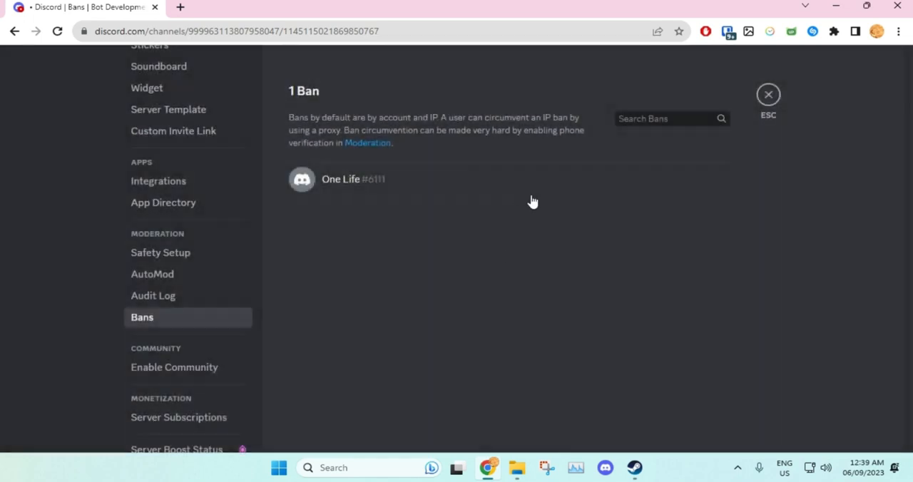
{"action": "left_click", "coordinate": [428, 188]}
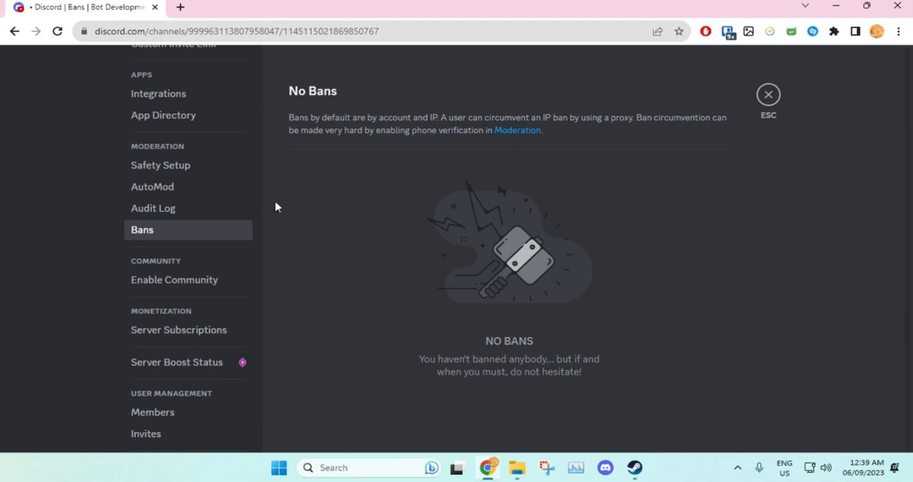
{"action": "scroll", "coordinate": [262, 194], "scroll_direction": "up", "scroll_amount": 1}
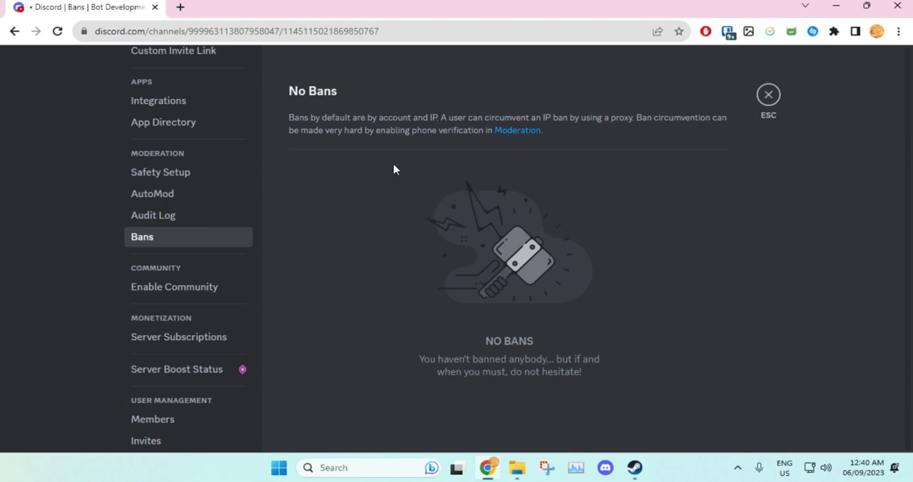
{"action": "left_click", "coordinate": [774, 98]}
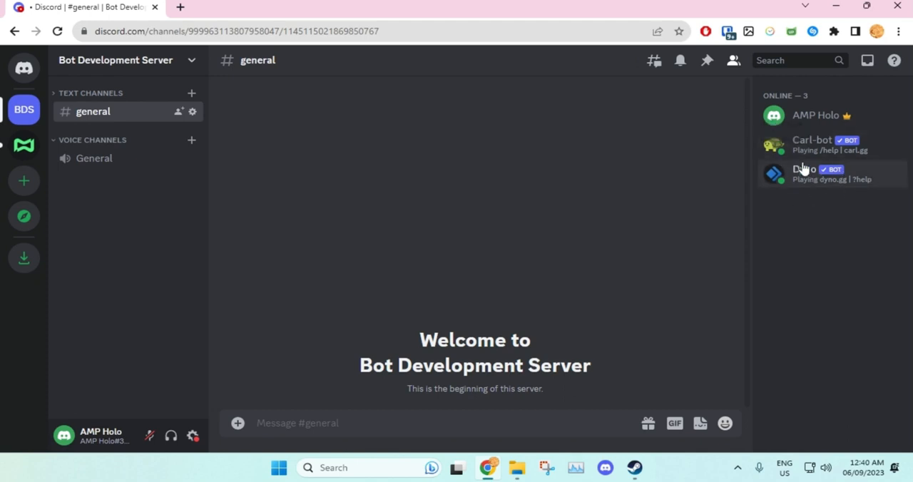
- Try to ban Carl-bot from the general channel with Dyno's /ban command
{"action": "left_click", "coordinate": [371, 424]}
{"action": "type", "text": "/"}
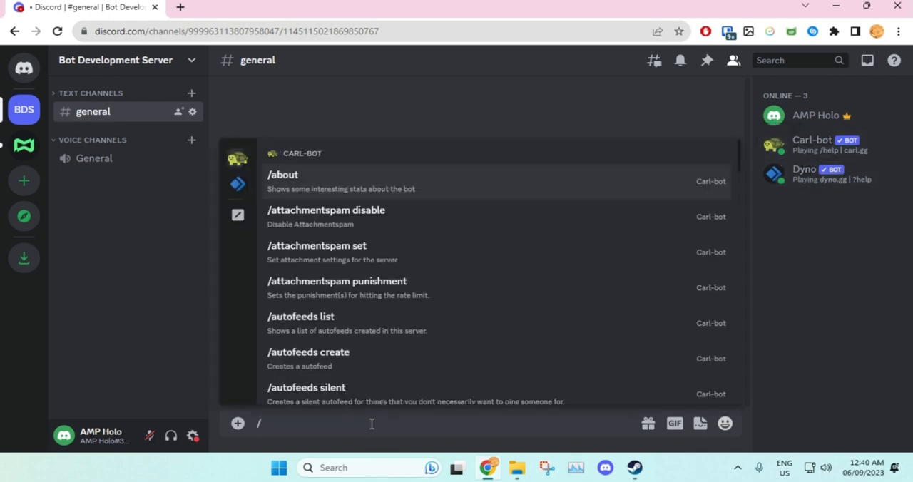
{"action": "left_click", "coordinate": [238, 184]}
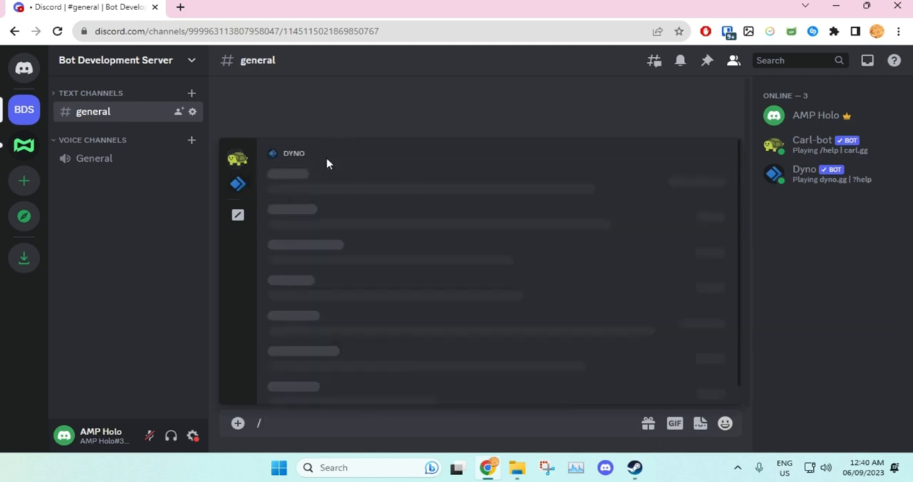
{"action": "type", "text": "ban"}
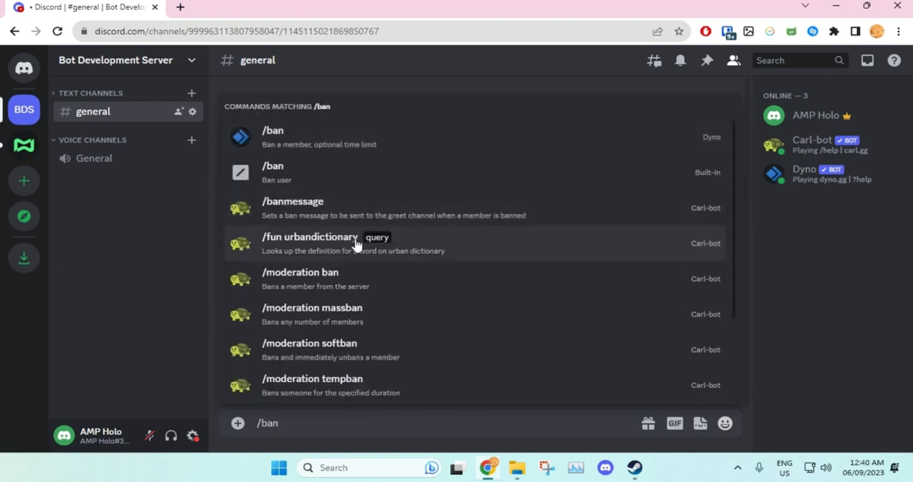
{"action": "left_click", "coordinate": [336, 147]}
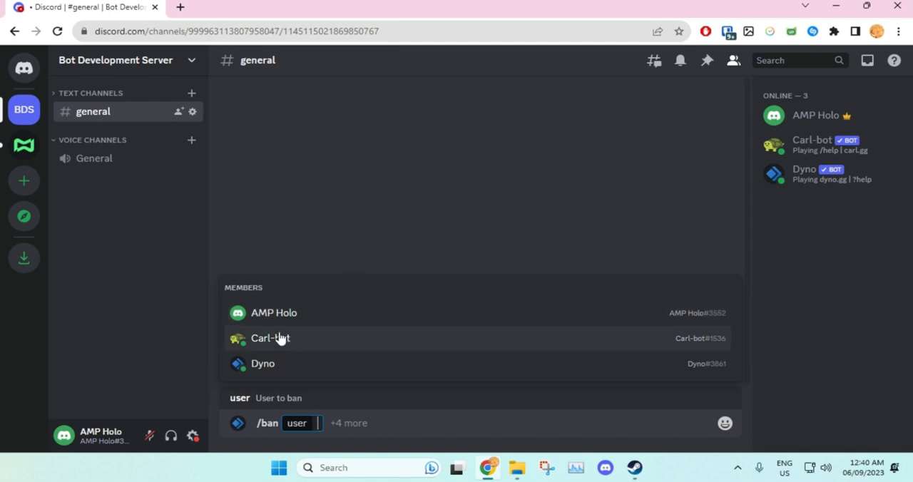
{"action": "left_click", "coordinate": [327, 341]}
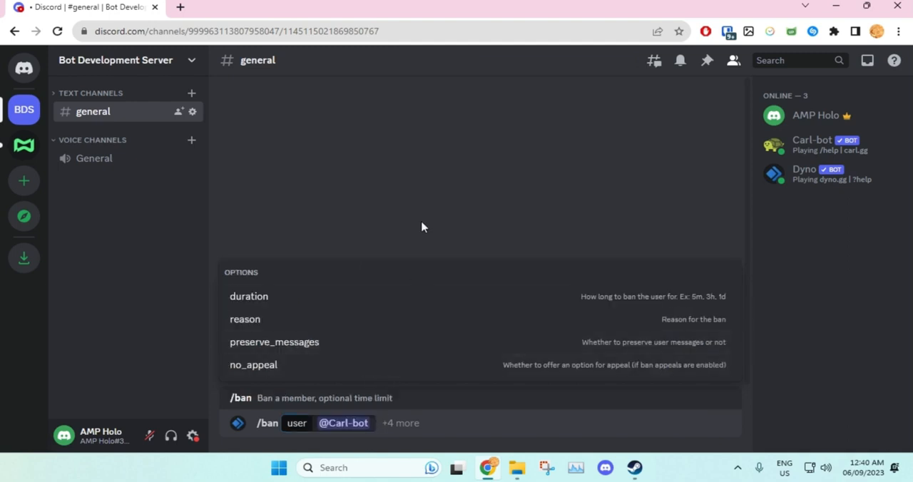
{"action": "key", "text": "Return"}
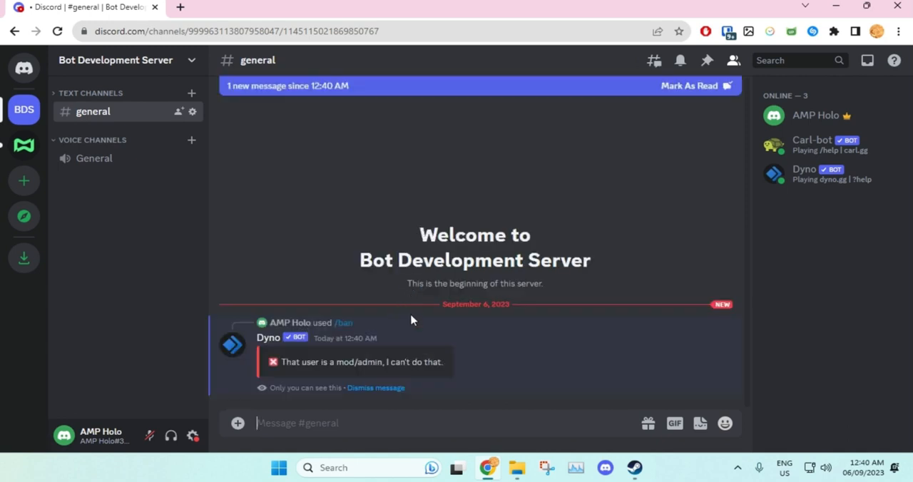
{"action": "left_click_drag", "start_coordinate": [319, 363], "coordinate": [401, 363]}
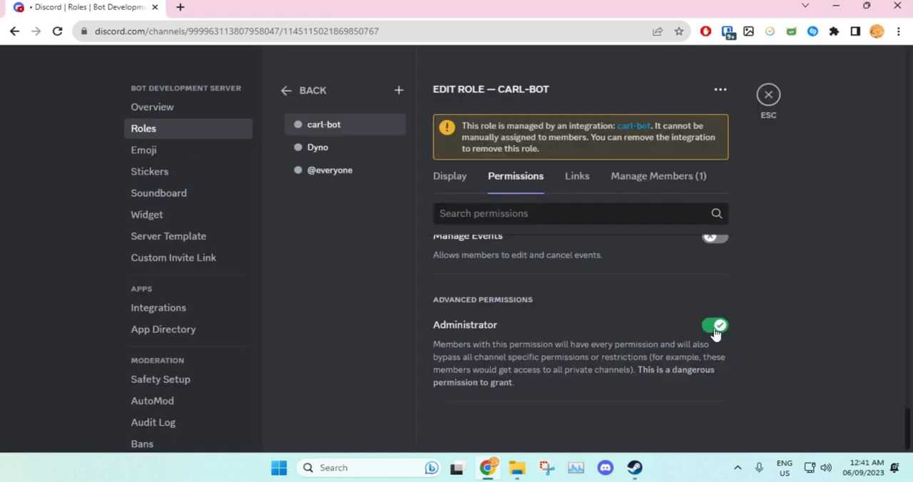
- Turn off the Administrator permission for the carl-bot role, save the change and leave the server settings
{"action": "left_click", "coordinate": [715, 329]}
{"action": "left_click", "coordinate": [711, 424]}
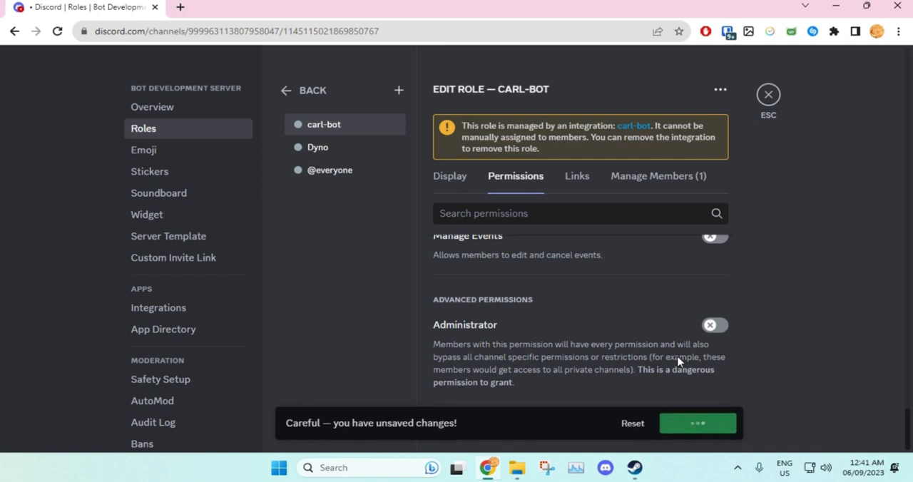
{"action": "left_click", "coordinate": [770, 99]}
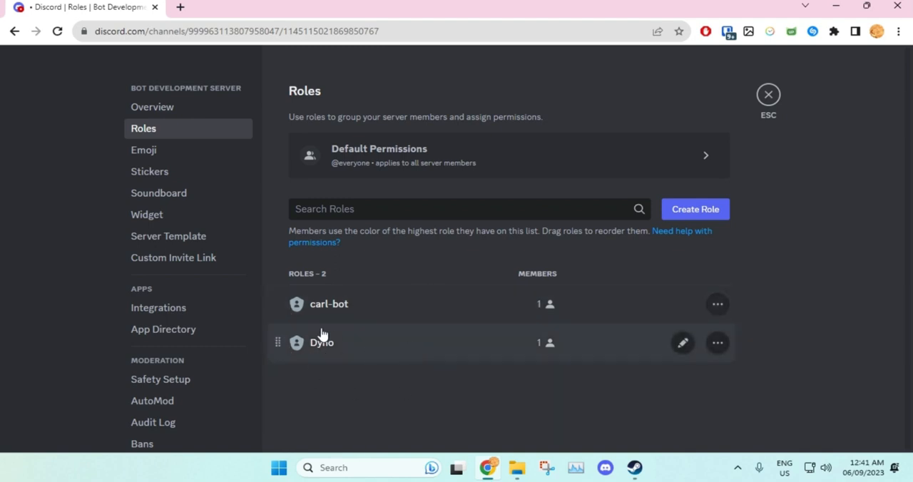
- Move the Dyno role above the carl-bot role, save the new order and leave the server settings
{"action": "left_click_drag", "start_coordinate": [276, 344], "coordinate": [282, 285]}
{"action": "left_click", "coordinate": [716, 424]}
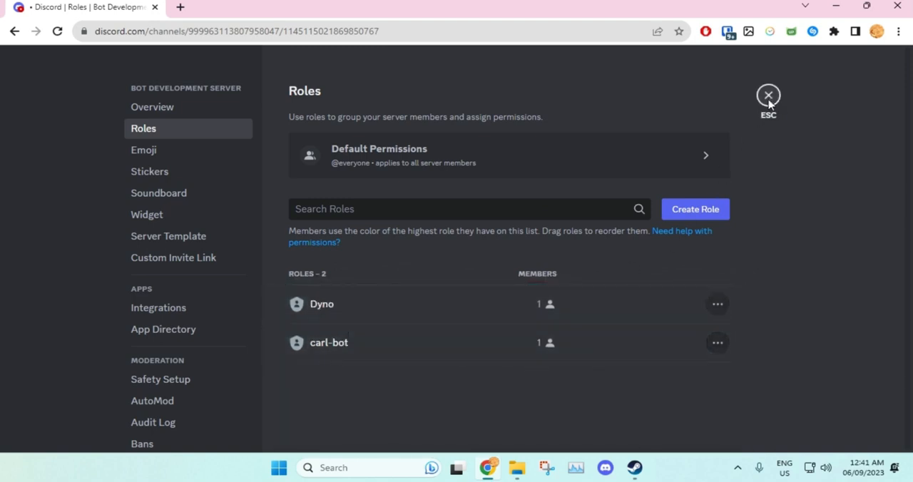
{"action": "left_click", "coordinate": [769, 96]}
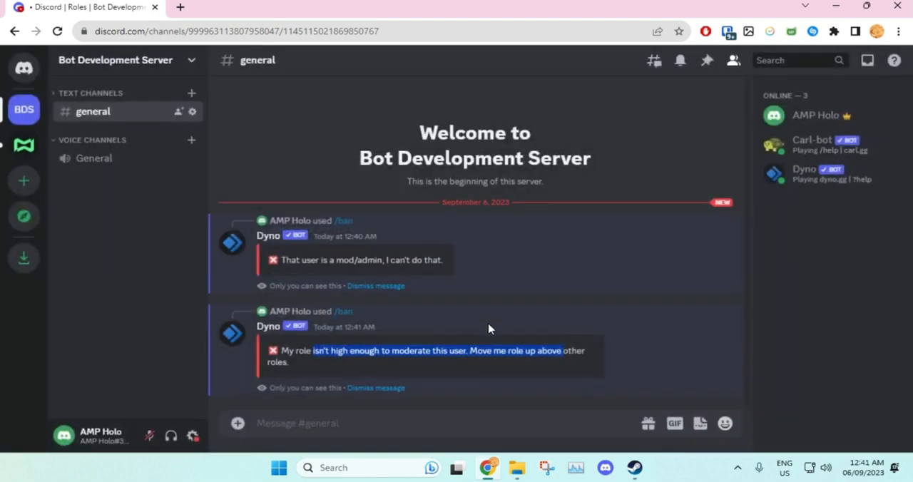
- Ban Carl-bot by sending Dyno's /ban command in the general channel with Carl-bot as the user
{"action": "left_click", "coordinate": [288, 423]}
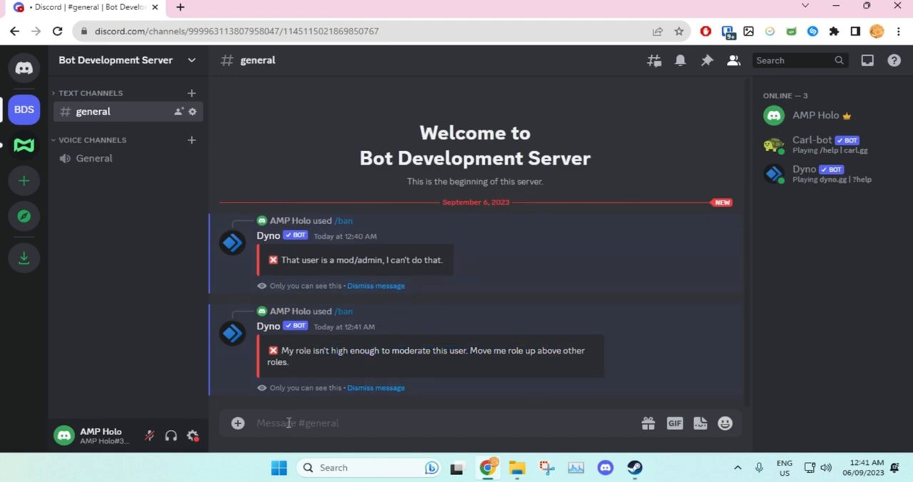
{"action": "type", "text": "/ban"}
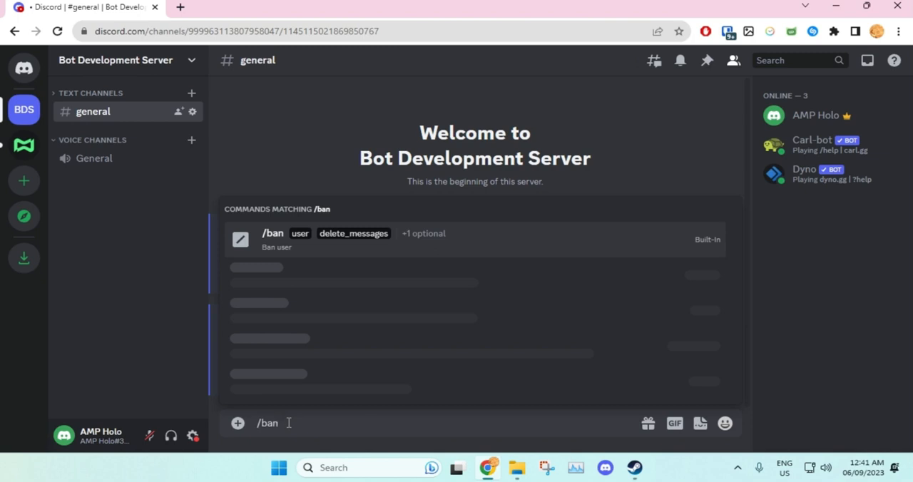
{"action": "left_click", "coordinate": [373, 134]}
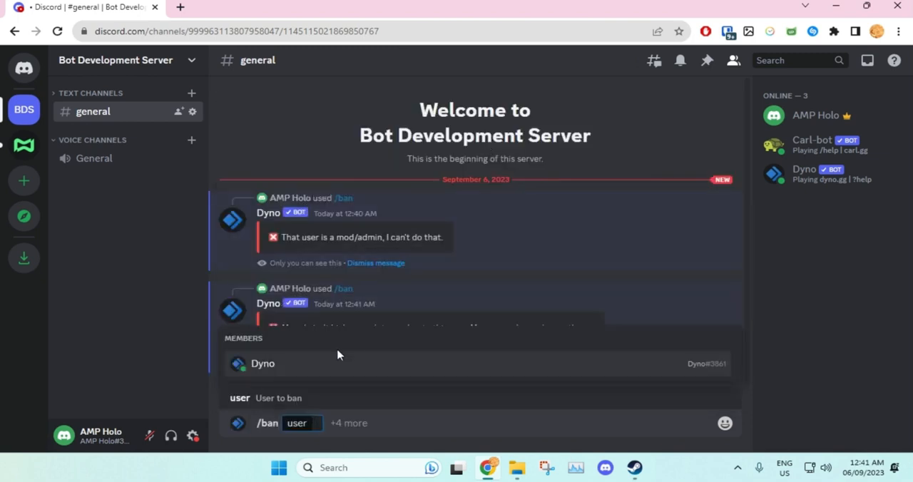
{"action": "type", "text": "carl"}
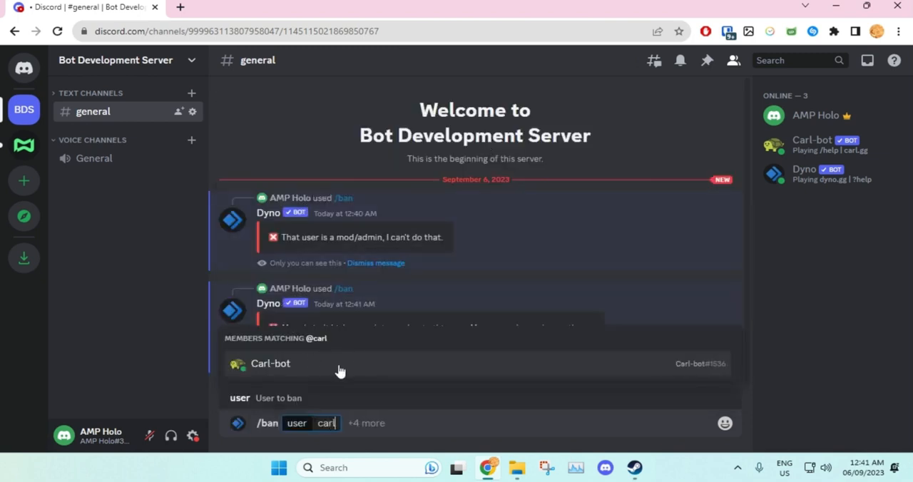
{"action": "left_click", "coordinate": [340, 365]}
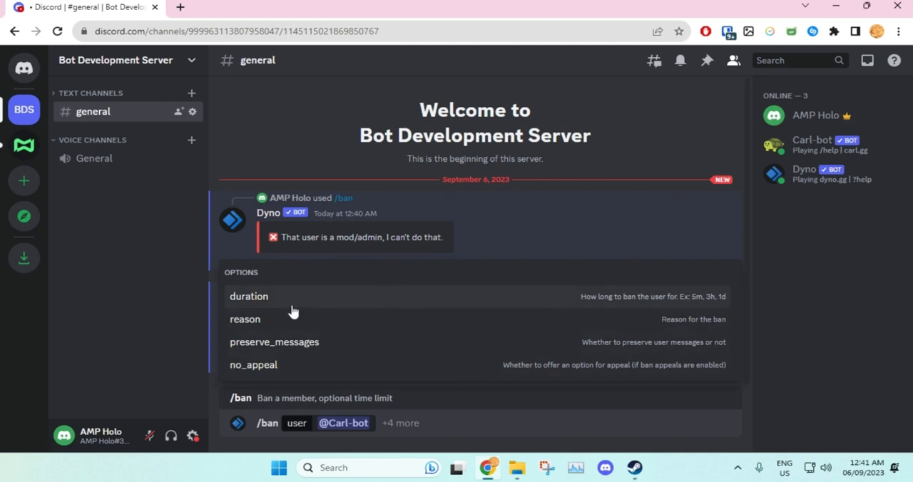
{"action": "key", "text": "Return"}
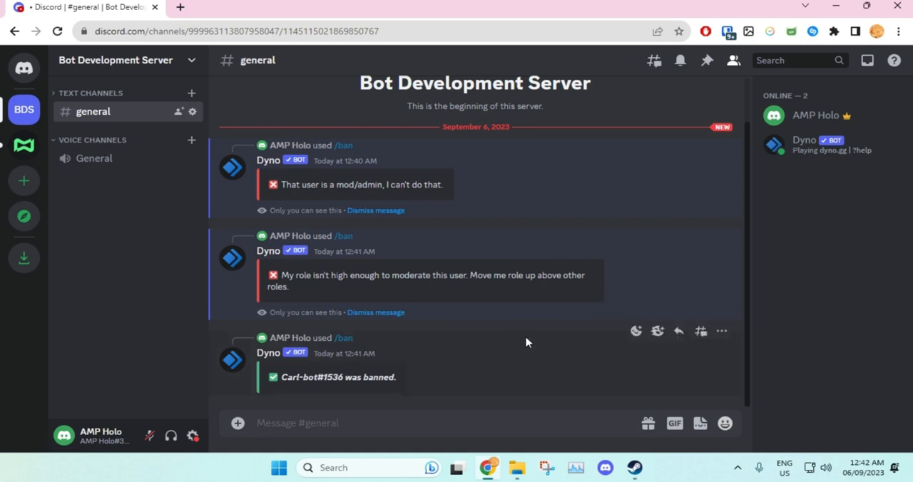
- Insert Dyno's /unban command into the general channel's message box, leaving its user value empty
{"action": "type", "text": "/u"}
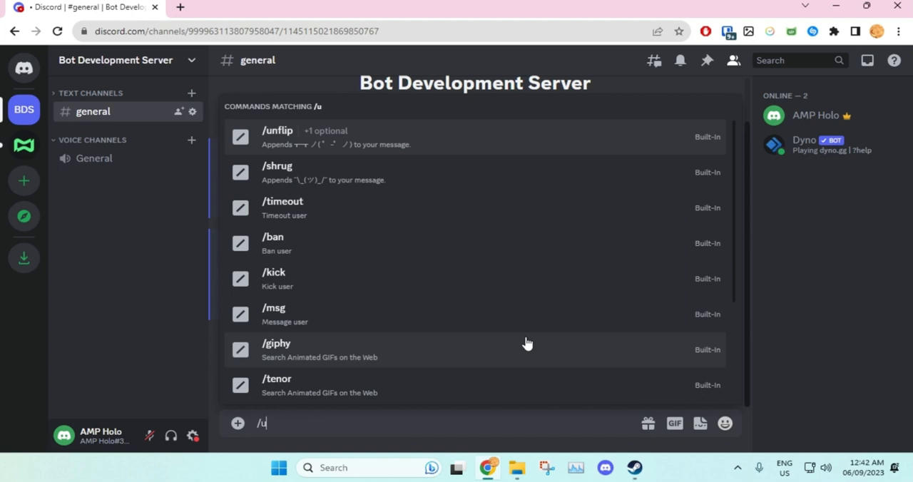
{"action": "type", "text": "nban"}
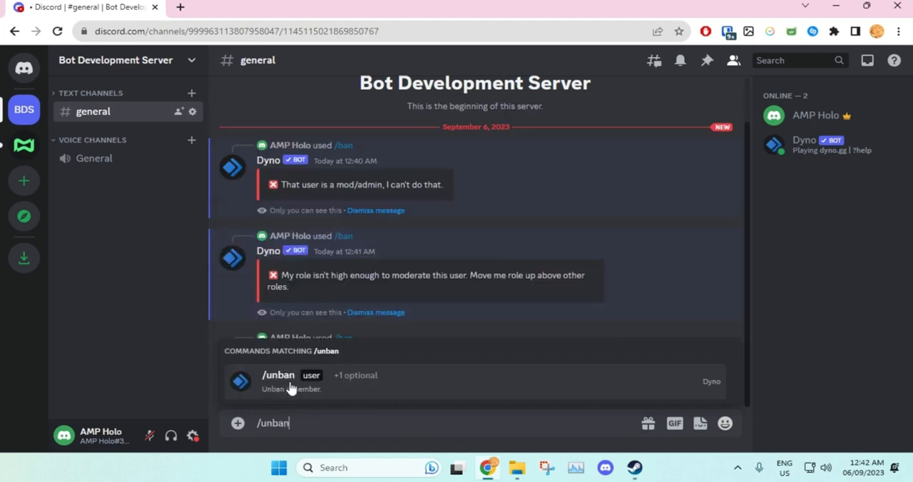
{"action": "left_click", "coordinate": [278, 382]}
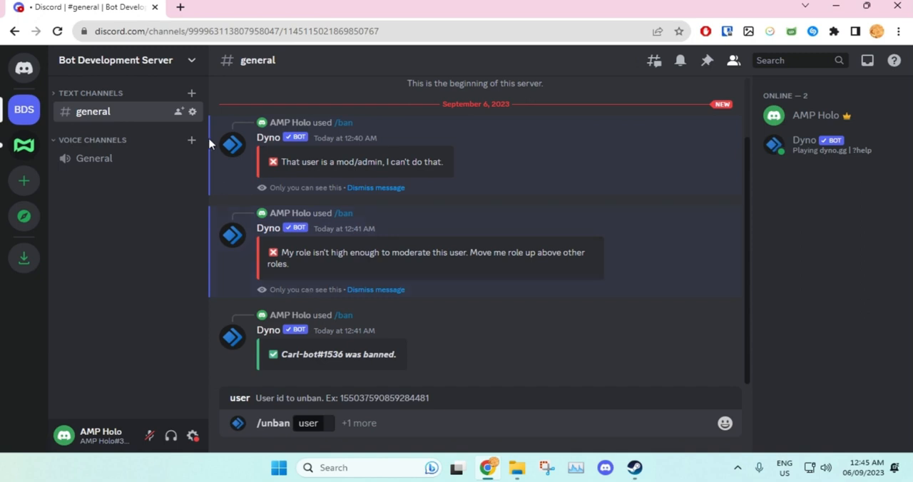
- Revoke the ban on Carl-bot in the server's ban list and return to the general channel
{"action": "left_click", "coordinate": [191, 63]}
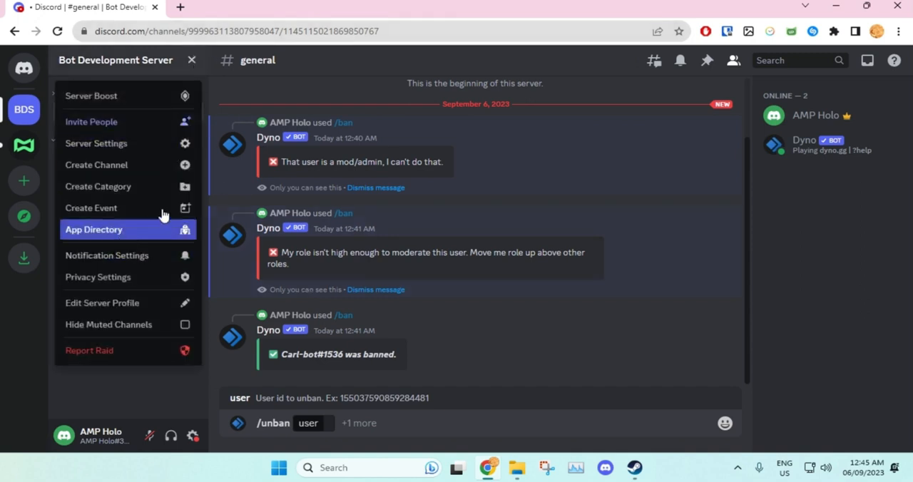
{"action": "left_click", "coordinate": [126, 145]}
{"action": "scroll", "coordinate": [224, 299], "scroll_direction": "down", "scroll_amount": 3}
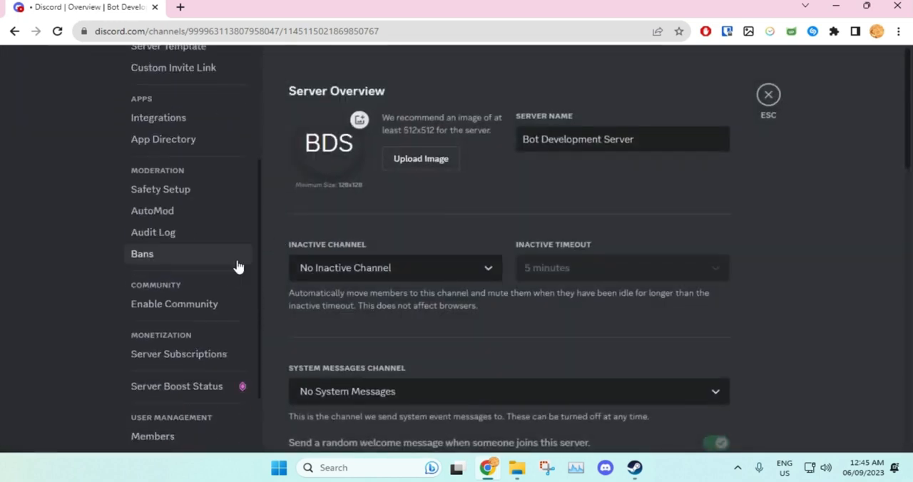
{"action": "left_click", "coordinate": [189, 256]}
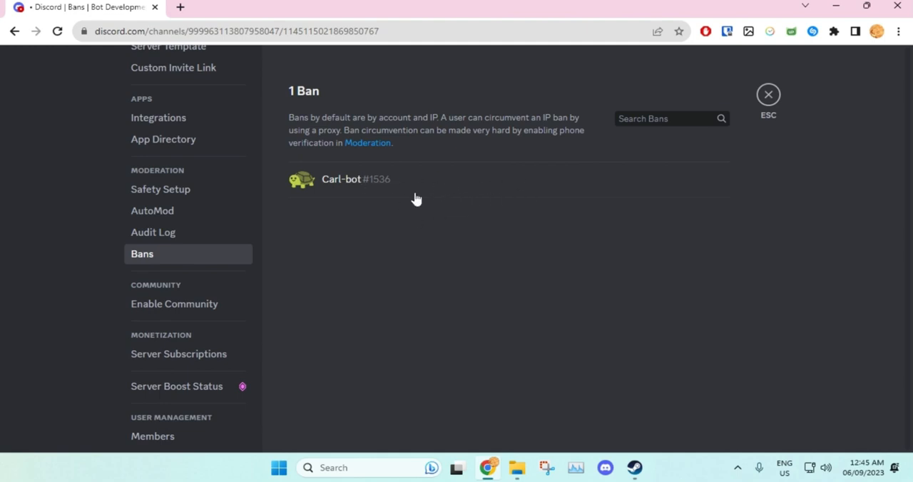
{"action": "left_click", "coordinate": [451, 194]}
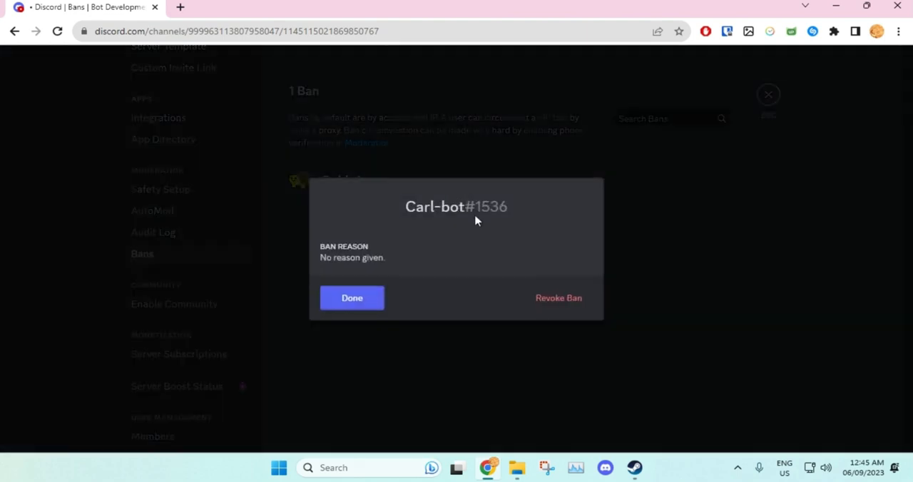
{"action": "left_click", "coordinate": [559, 299]}
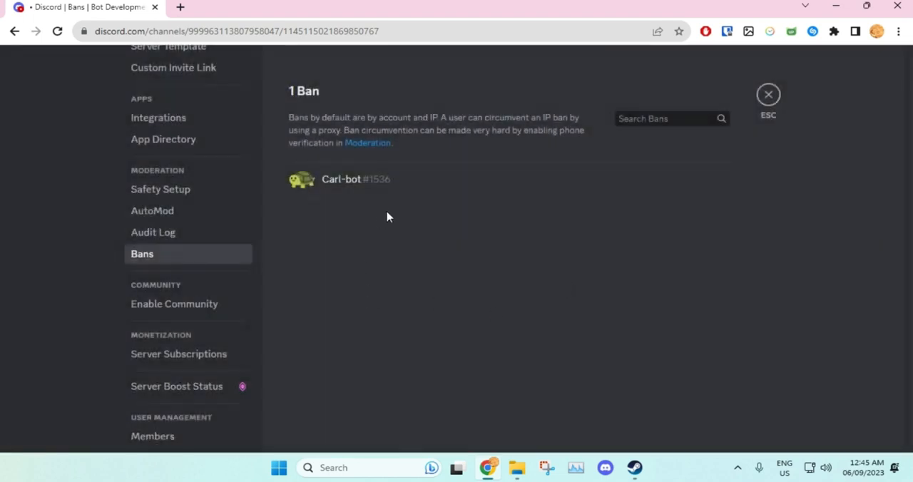
{"action": "left_click", "coordinate": [768, 96]}
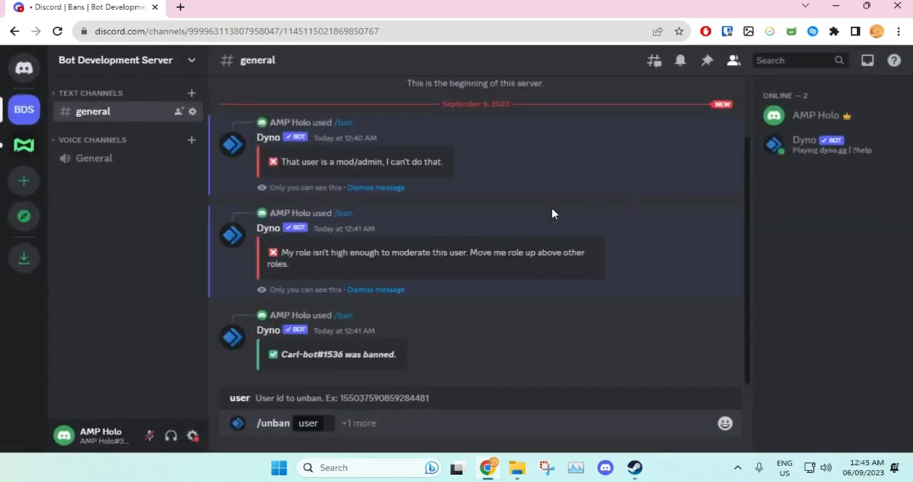